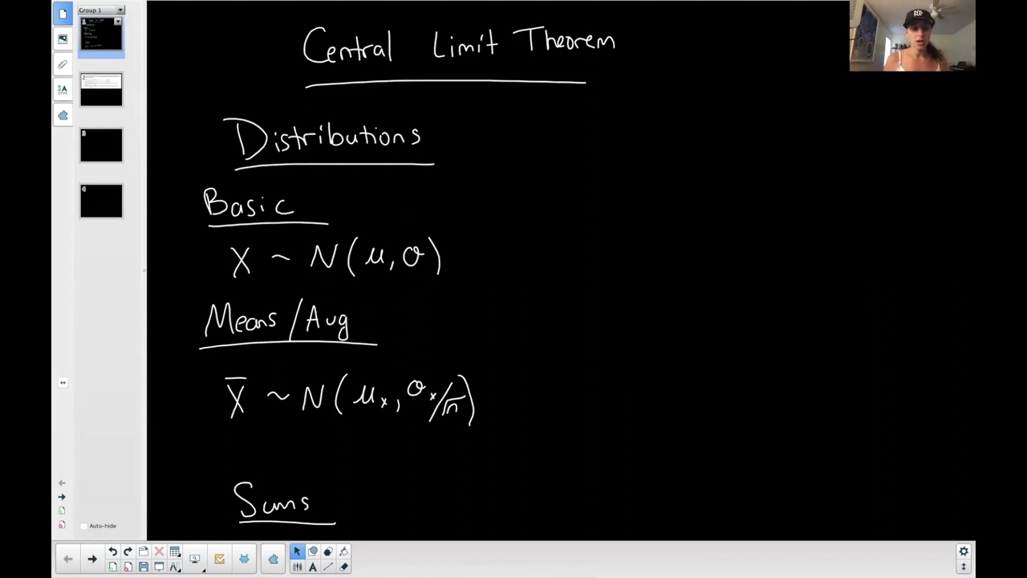
Step: Move the Sums heading and ΣX = N(n·μx, σx·√n) formula up beside the Means/Avg notes
scroll(593, 358, down, 5)
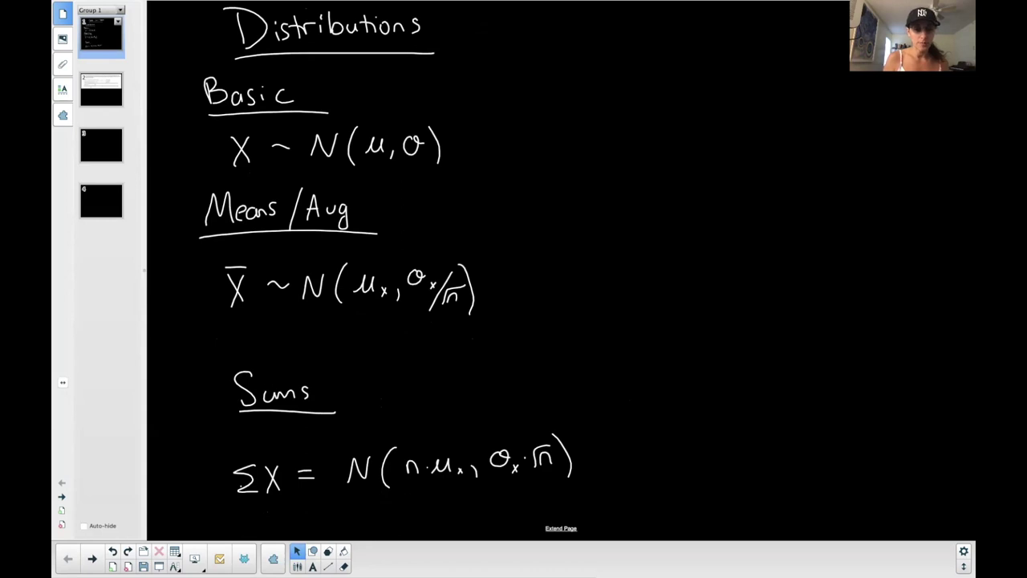
mouse_move(209, 341)
mouse_down()
mouse_move(348, 424)
mouse_move(566, 504)
mouse_up()
drag(244, 479, 232, 450)
scroll(232, 450, up, 3)
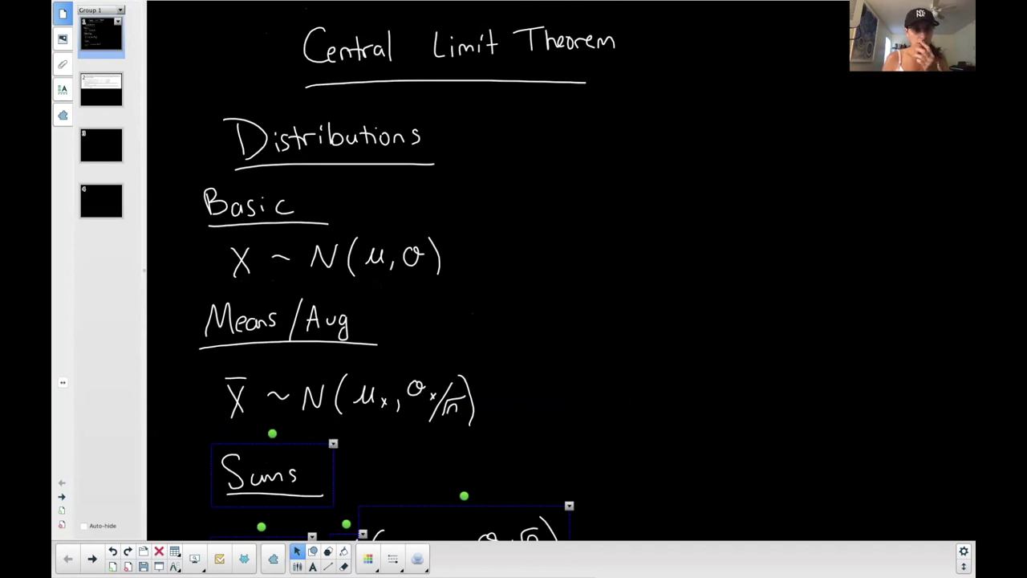
scroll(234, 451, down, 3)
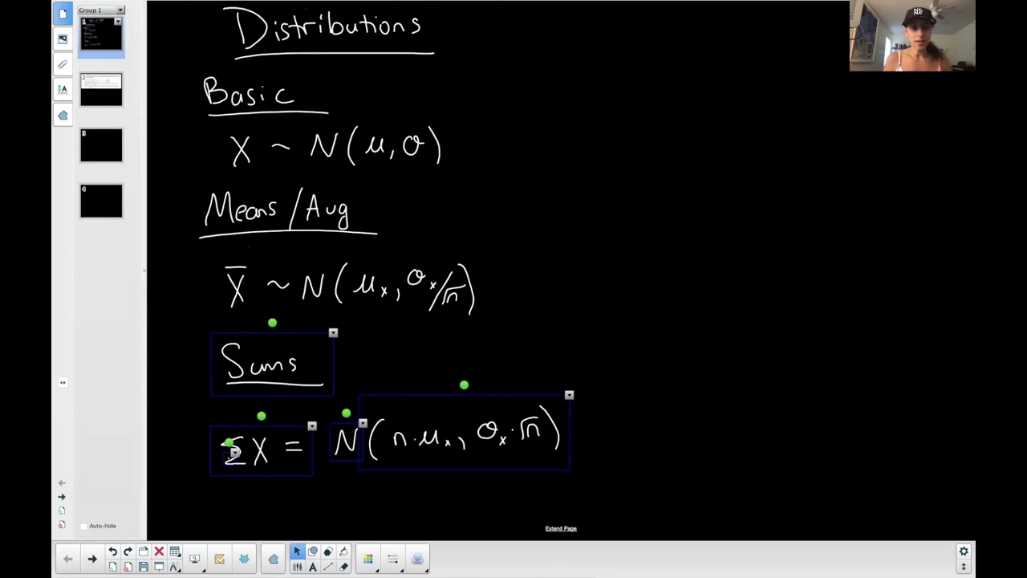
scroll(234, 451, up, 3)
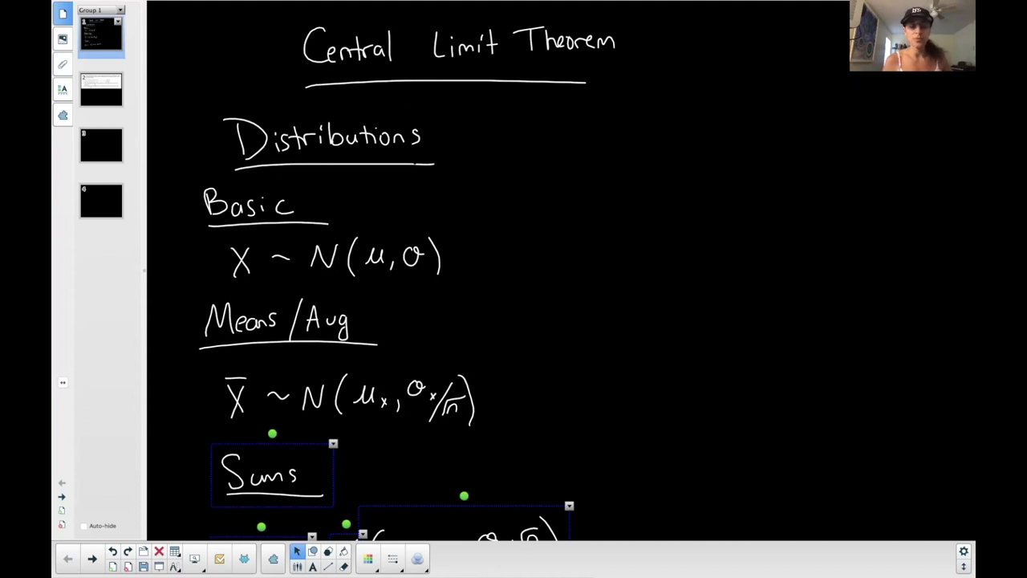
scroll(417, 164, down, 3)
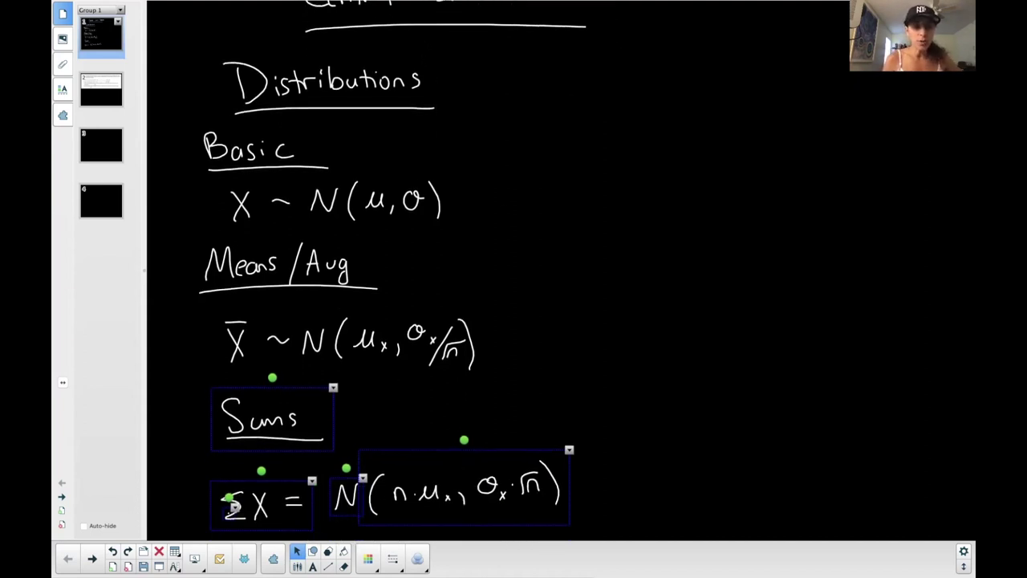
click(233, 507)
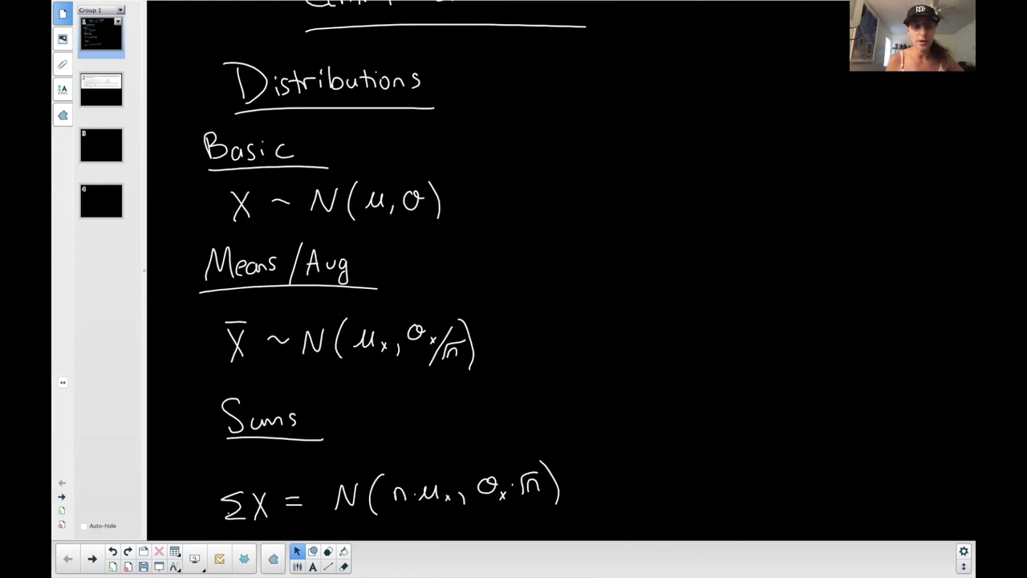
Step: Review the Distributions notes, then go to page 2 with the pollutants word problem
scroll(393, 261, down, 3)
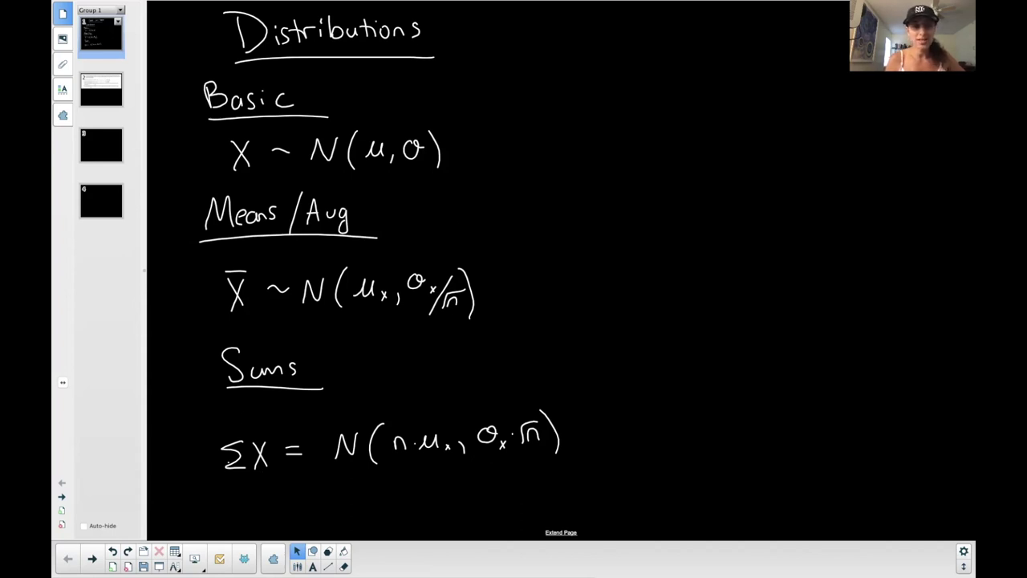
scroll(498, 273, up, 2)
scroll(498, 272, up, 4)
scroll(497, 273, down, 6)
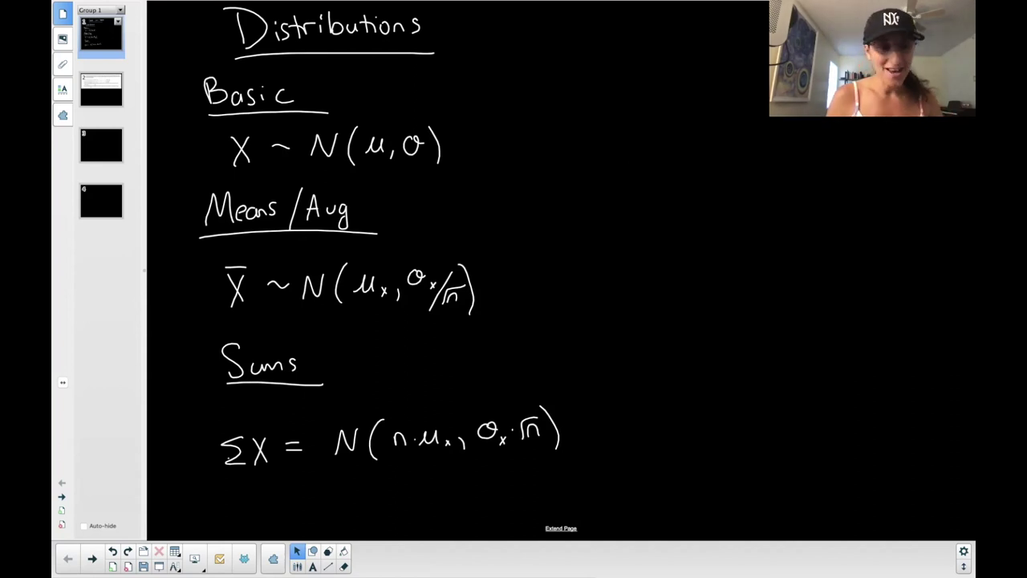
key(Page_Down)
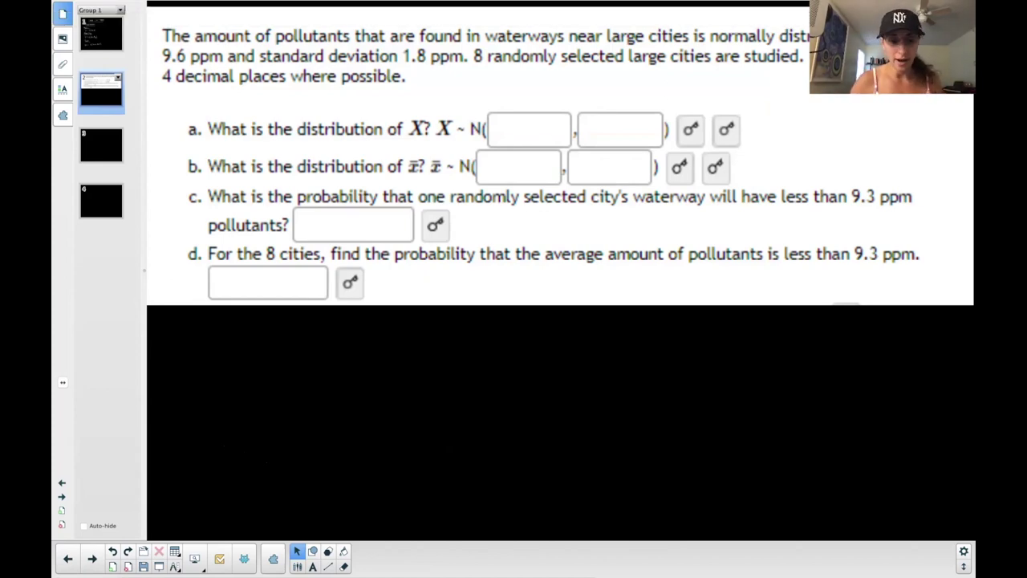
Step: Underline 9.6 ppm, standard deviation 1.8 ppm and the 4 decimal places in blue pen
click(298, 567)
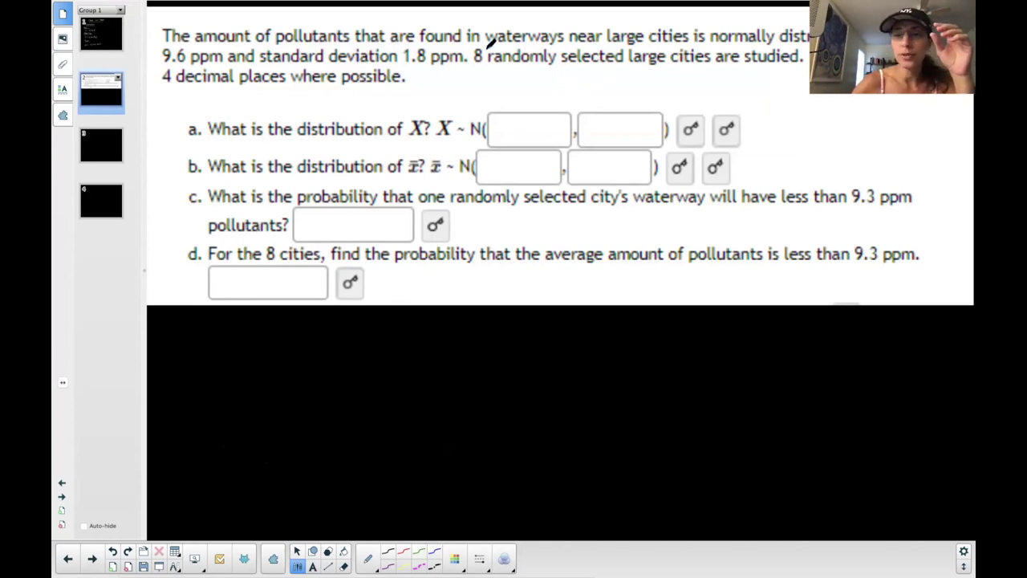
click(429, 555)
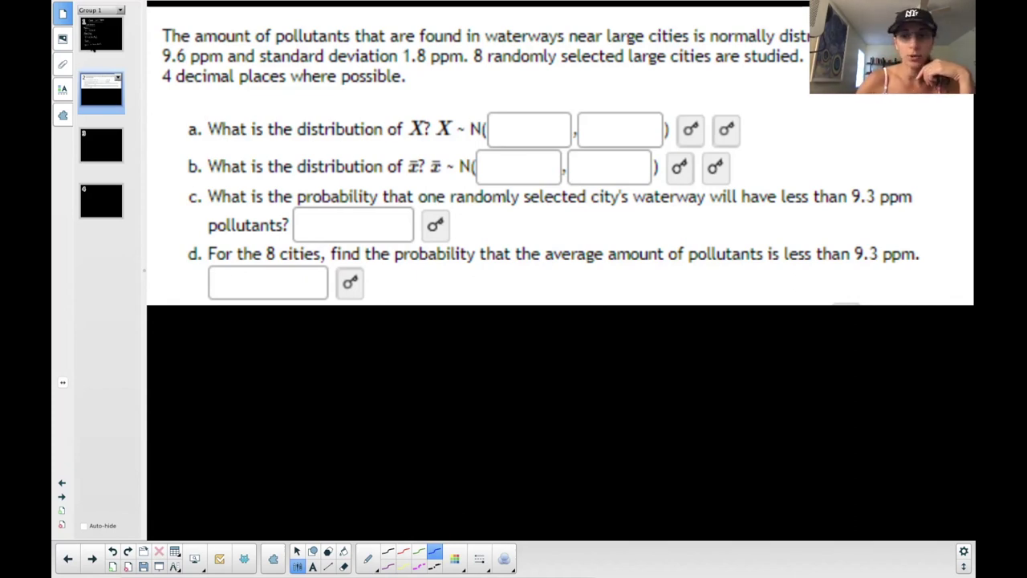
drag(167, 62, 227, 61)
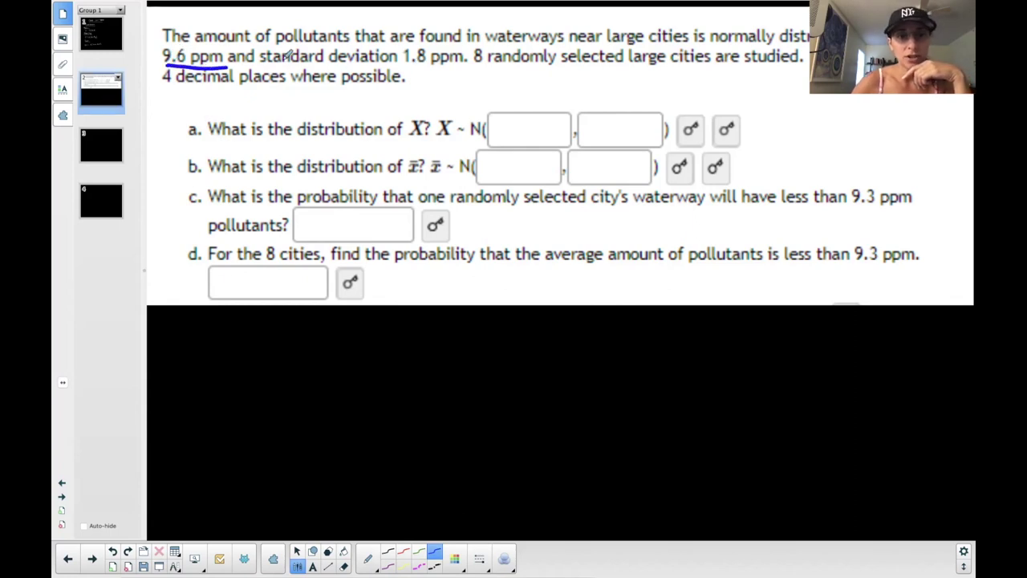
mouse_move(284, 68)
mouse_down()
mouse_move(465, 69)
mouse_move(490, 50)
mouse_up()
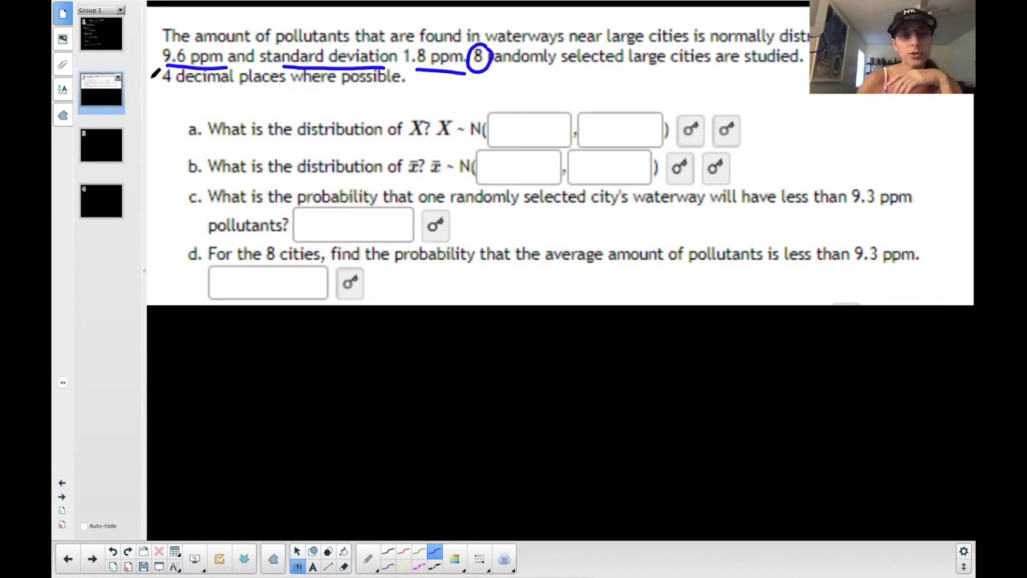
drag(163, 92, 181, 93)
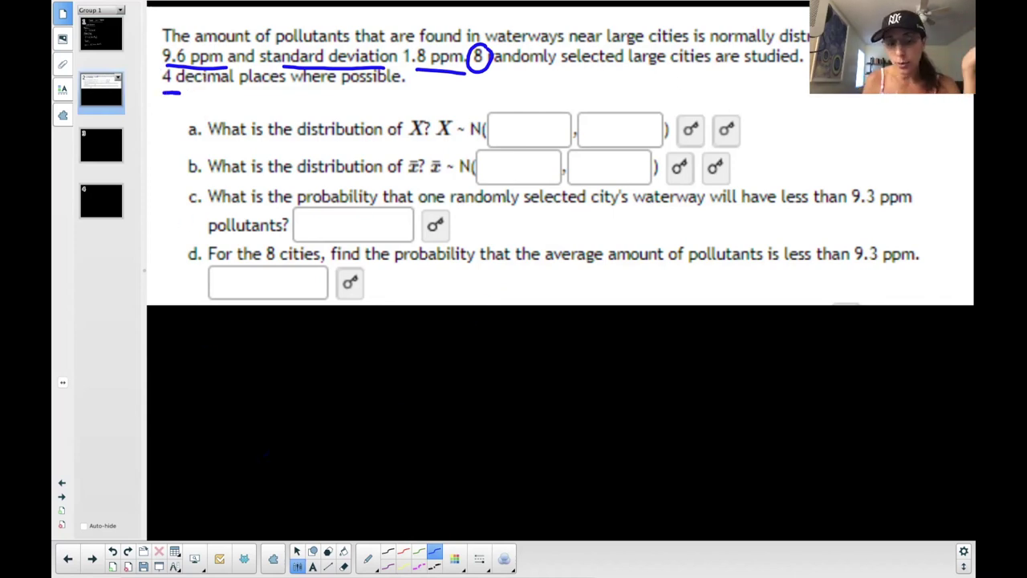
Step: Switch the pen to the thinnest line and handwrite 'a)' below the problem
click(455, 557)
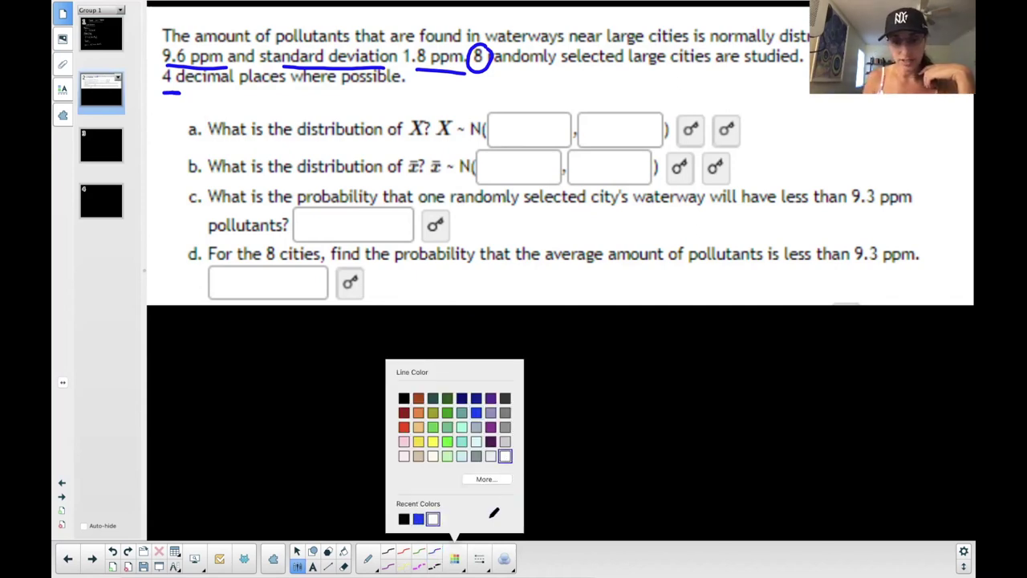
click(479, 558)
click(374, 370)
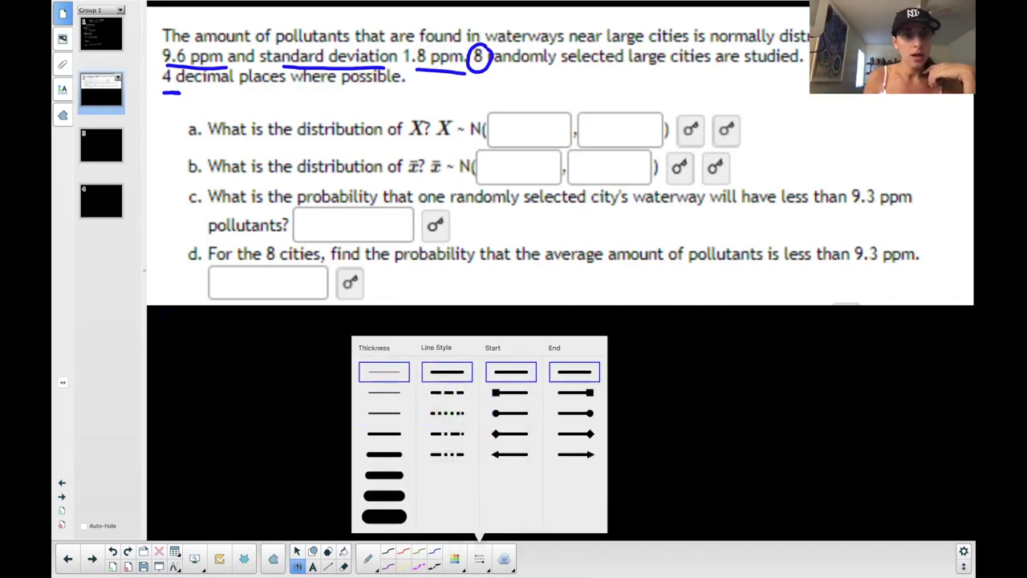
drag(201, 351, 204, 363)
drag(207, 343, 210, 367)
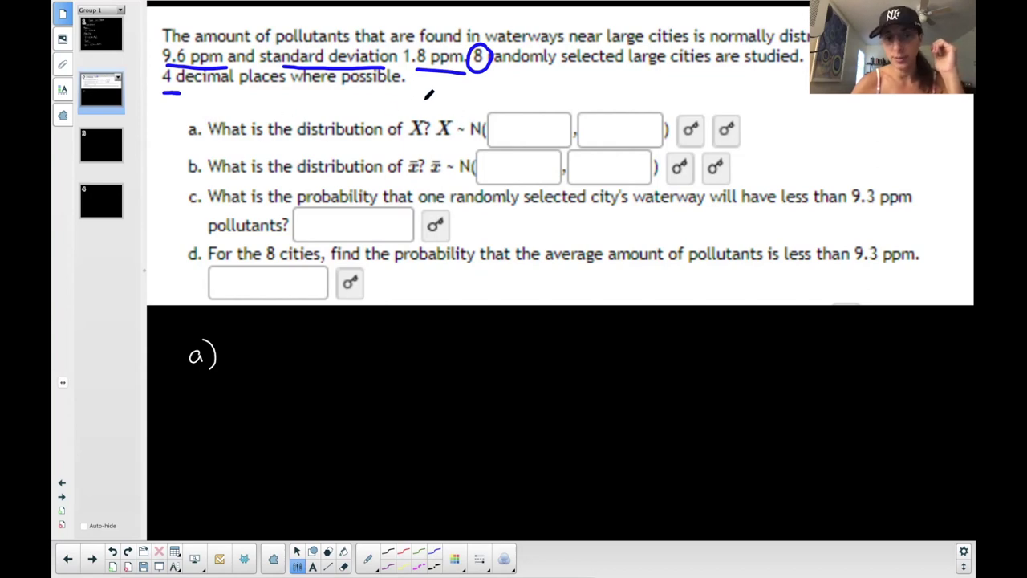
Step: Set the pen to blue ink with the thinnest line thickness
click(434, 551)
click(481, 562)
click(390, 368)
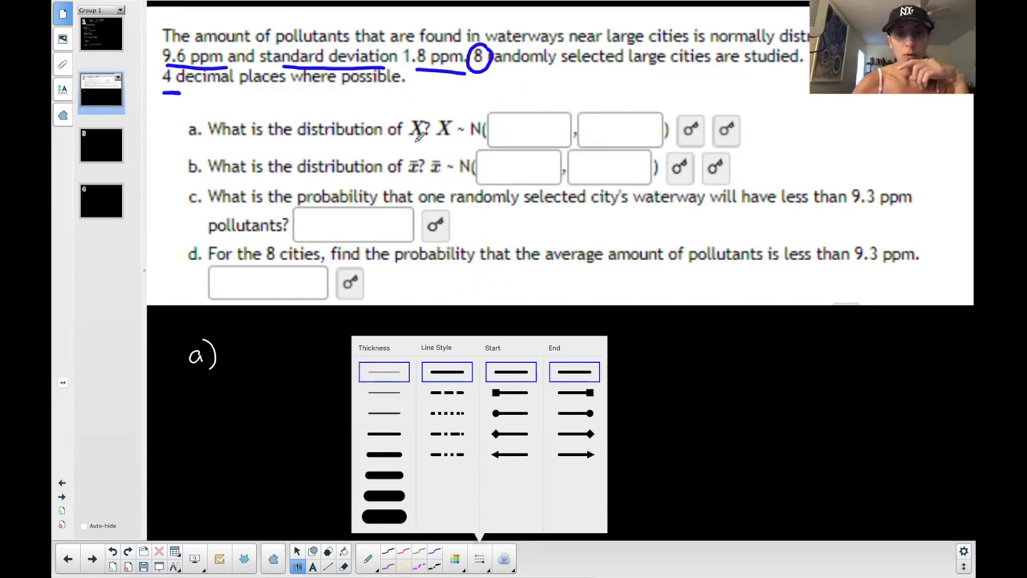
click(473, 104)
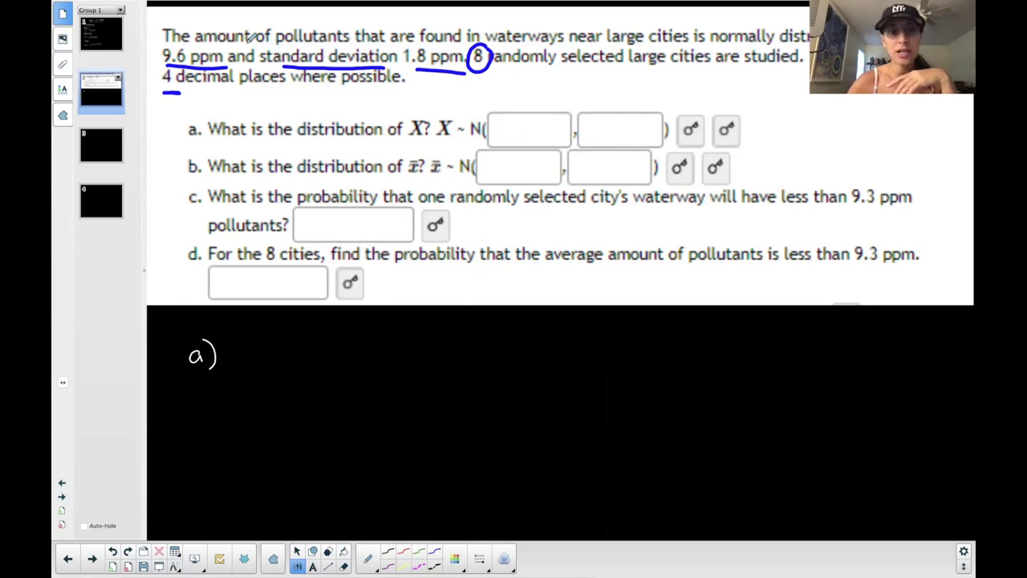
Step: Write 9.6 and 1.8 in part a's boxes, then glance at the notes page and return
mouse_move(518, 121)
mouse_down()
mouse_move(513, 138)
mouse_move(531, 130)
mouse_up()
click(520, 133)
click(609, 137)
mouse_move(603, 124)
mouse_down()
mouse_move(603, 138)
mouse_move(612, 121)
mouse_up()
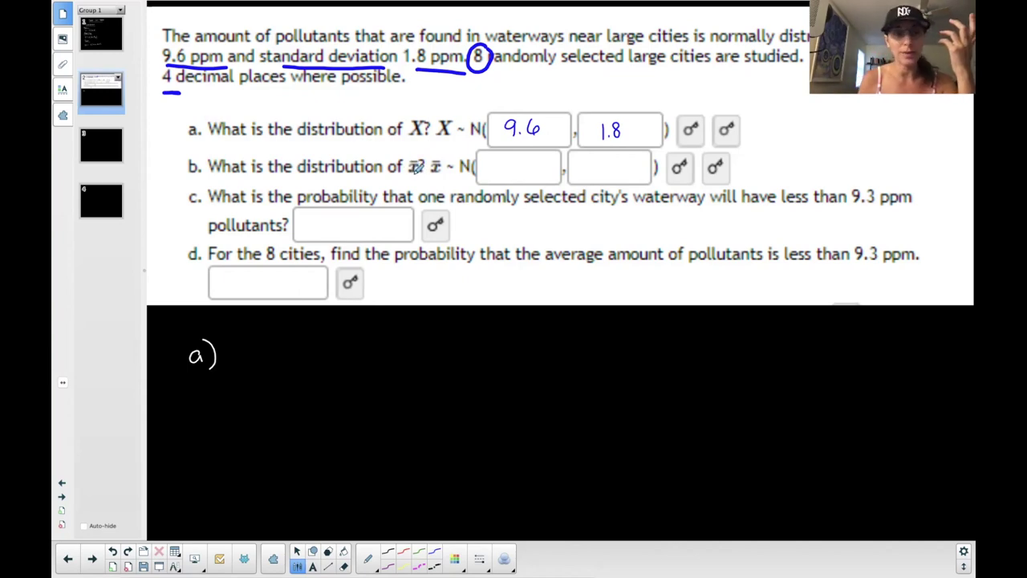
click(124, 34)
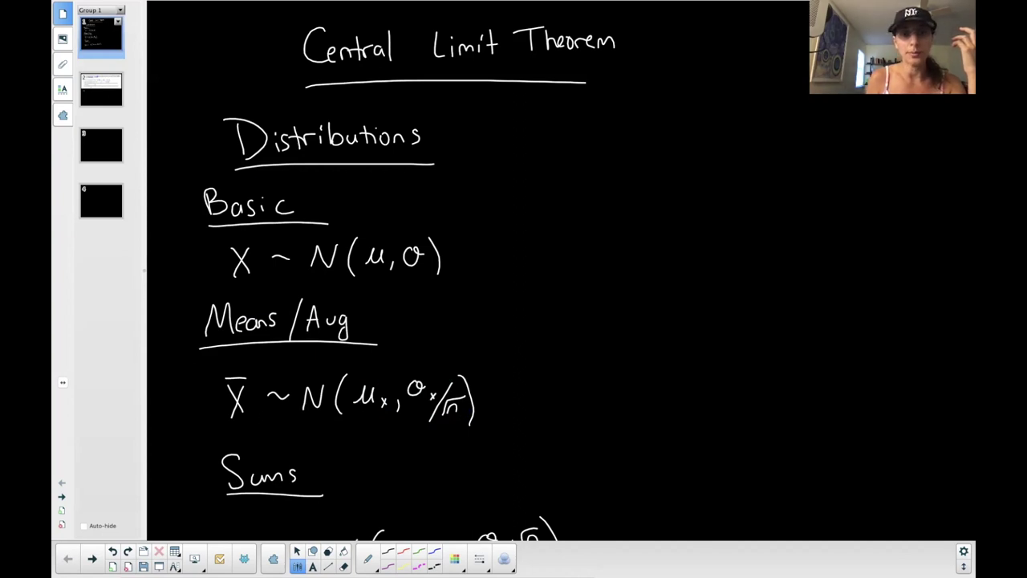
click(101, 90)
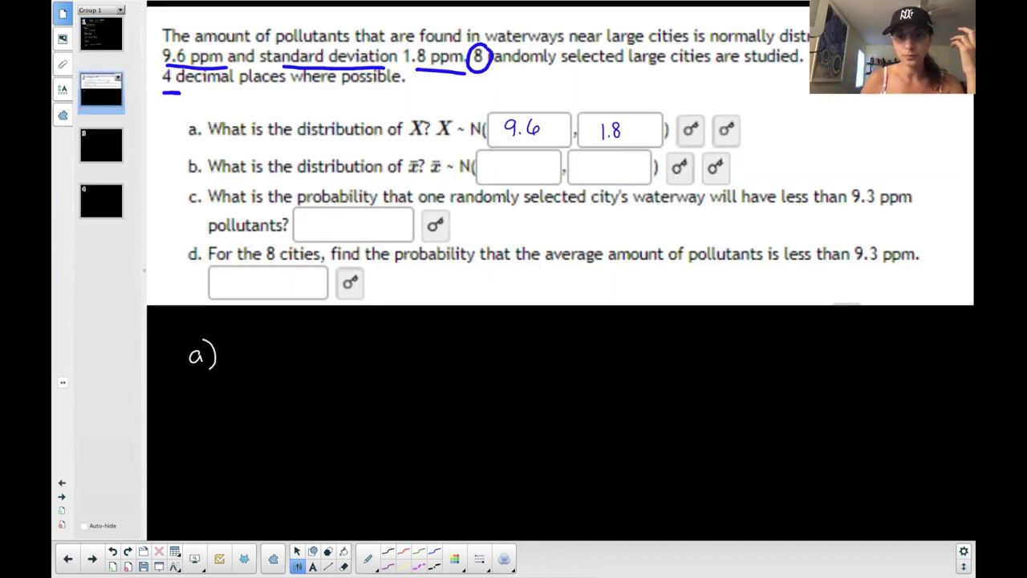
Step: Write 9.6 and 1.8/√8 in part b's boxes, label the 8 as n, and draw ⇒
mouse_move(518, 155)
mouse_down()
mouse_move(514, 174)
mouse_move(533, 171)
mouse_up()
click(521, 171)
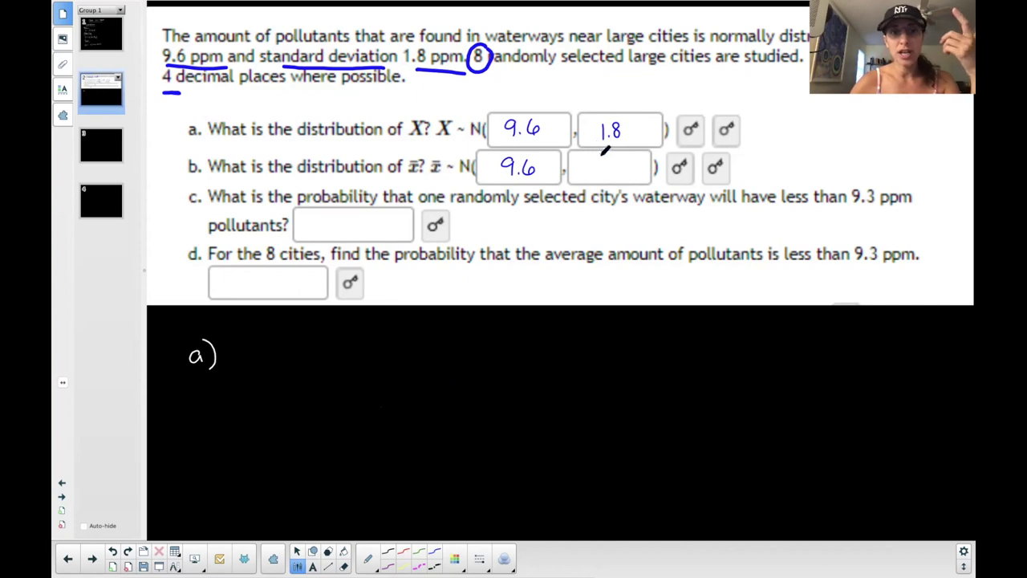
mouse_move(582, 157)
mouse_down()
mouse_move(580, 174)
mouse_move(598, 158)
mouse_move(600, 175)
mouse_up()
click(588, 172)
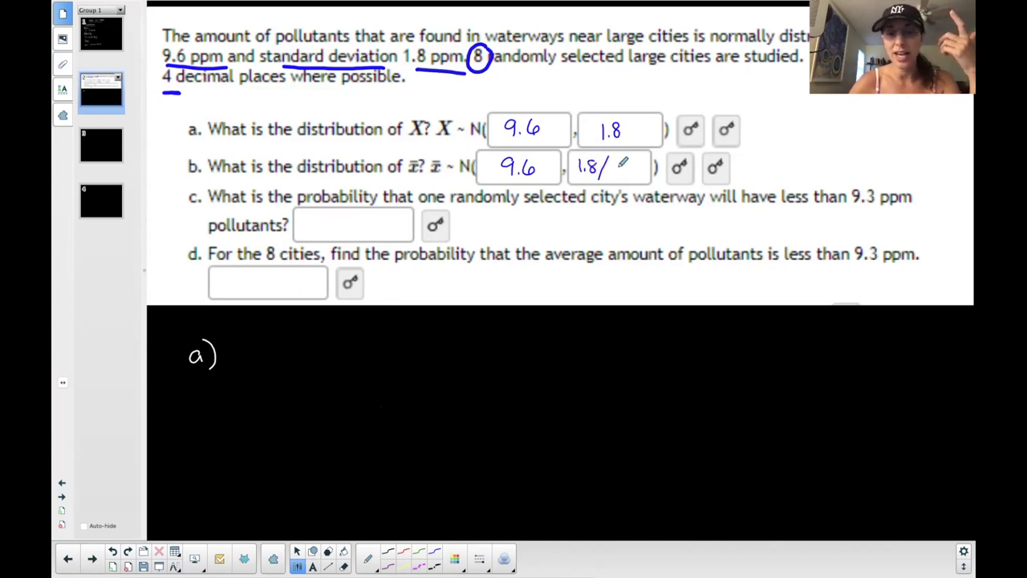
drag(479, 81, 487, 81)
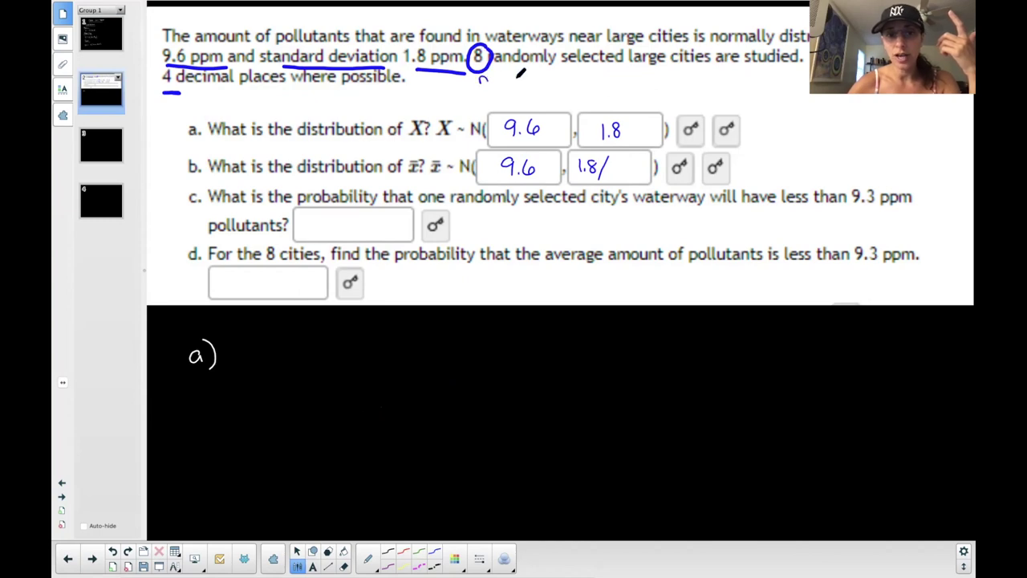
mouse_move(616, 170)
mouse_down()
mouse_move(634, 158)
mouse_move(622, 177)
mouse_up()
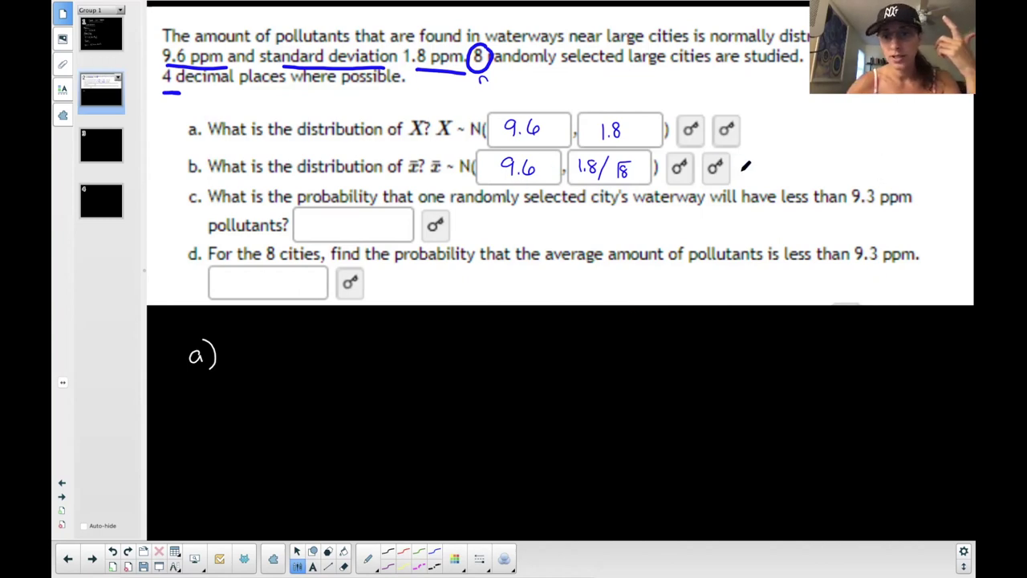
drag(736, 162, 756, 162)
drag(736, 168, 784, 171)
Step: Write x̄ ~ N(9.6, 0.6364) after the arrow, undoing a mistaken standard-error digit
mouse_move(784, 160)
mouse_down()
mouse_move(774, 172)
mouse_move(783, 157)
mouse_move(823, 159)
mouse_move(828, 178)
mouse_move(863, 168)
mouse_up()
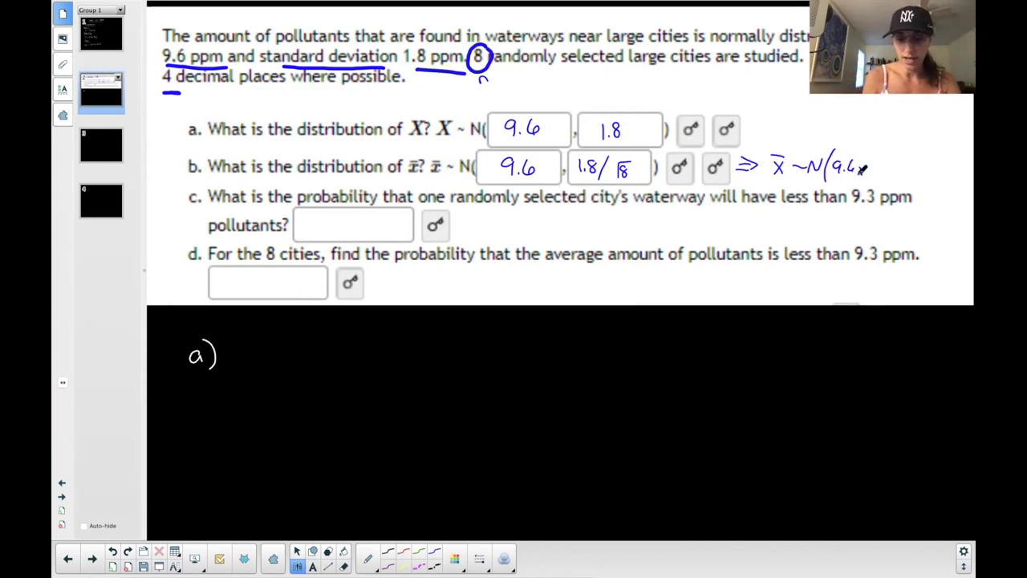
drag(863, 168, 897, 162)
click(884, 168)
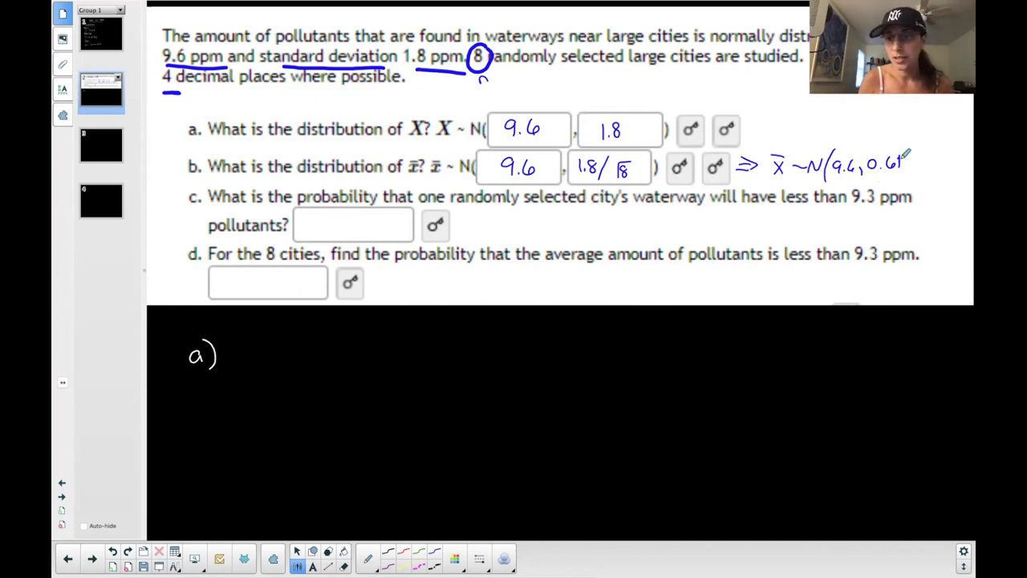
key(ctrl+z)
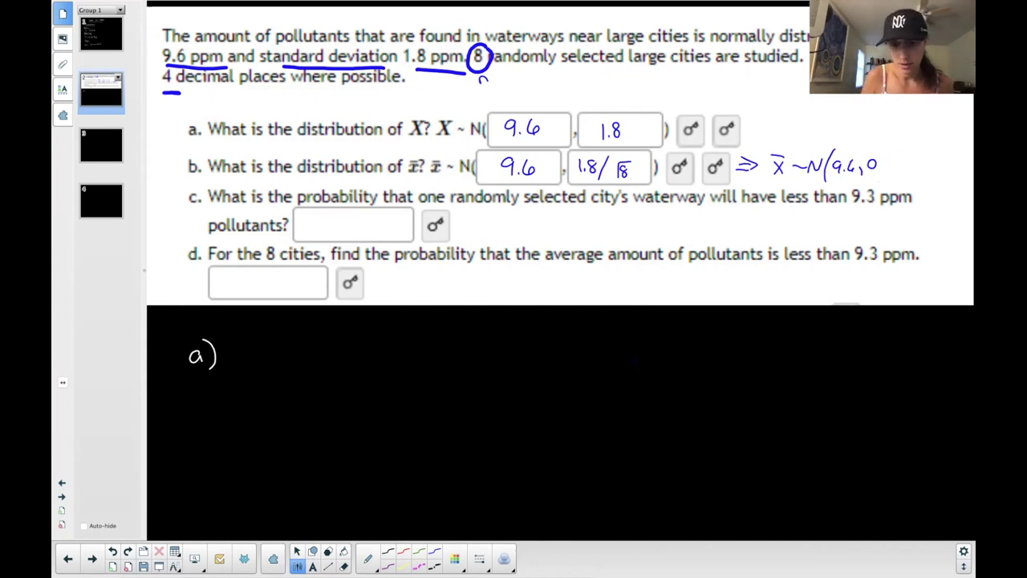
mouse_move(316, 10)
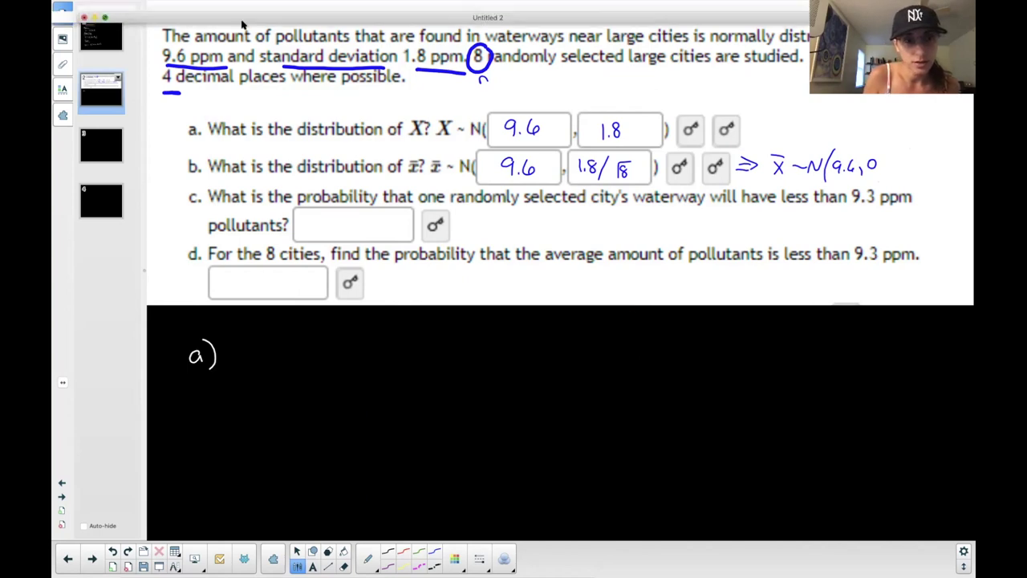
double_click(269, 16)
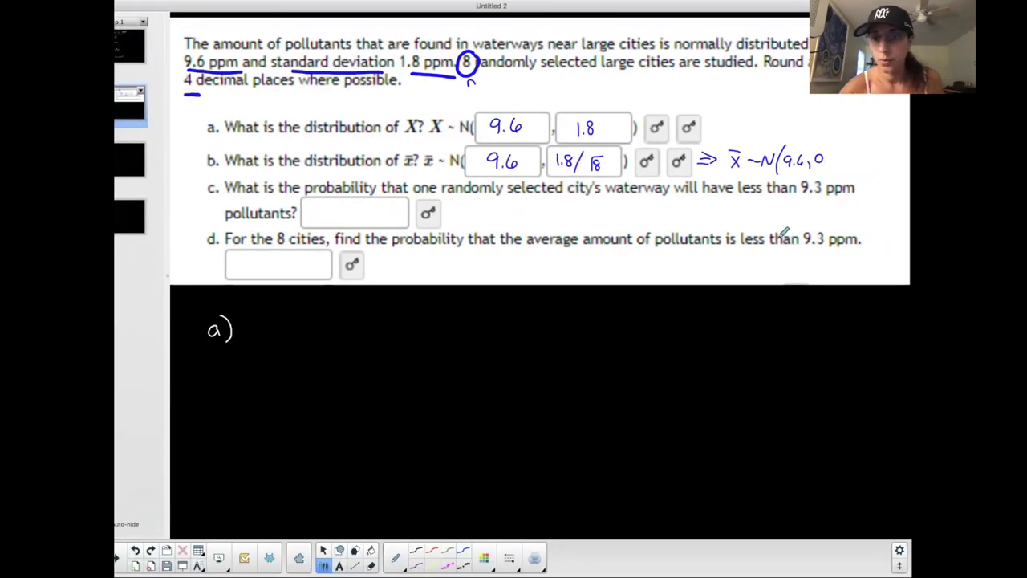
click(827, 160)
mouse_move(837, 150)
mouse_down()
mouse_move(871, 141)
mouse_move(869, 170)
mouse_up()
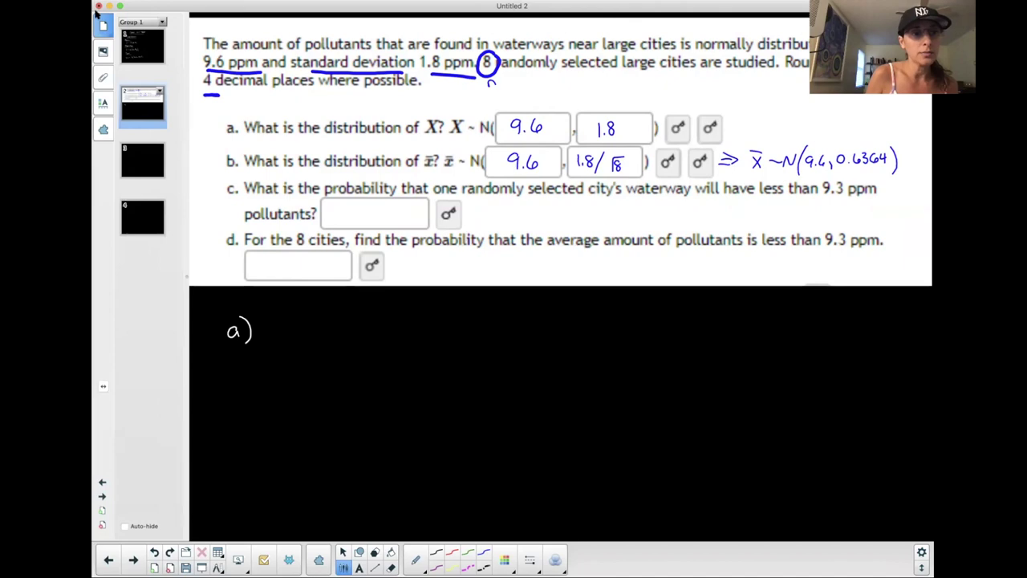
click(121, 6)
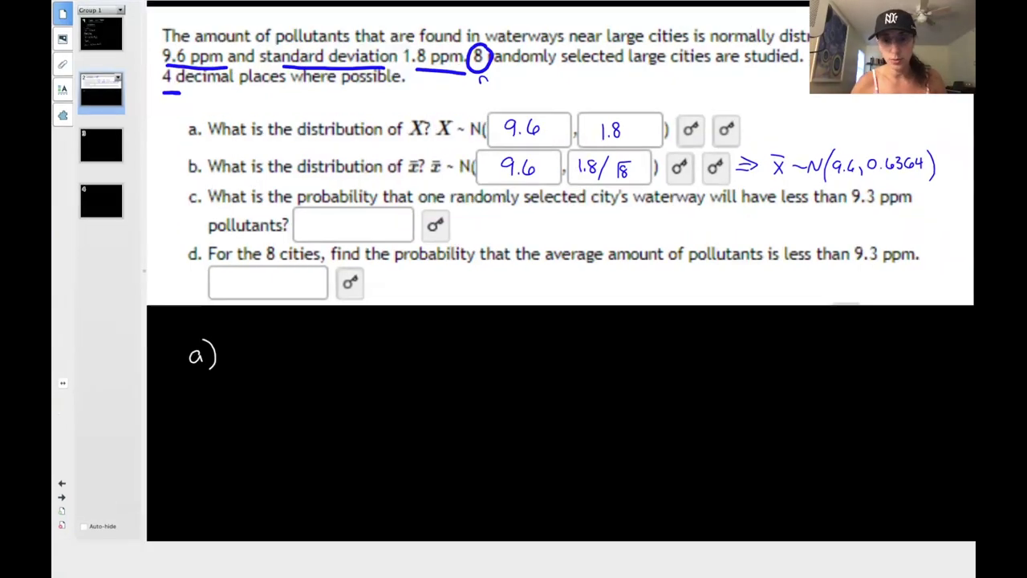